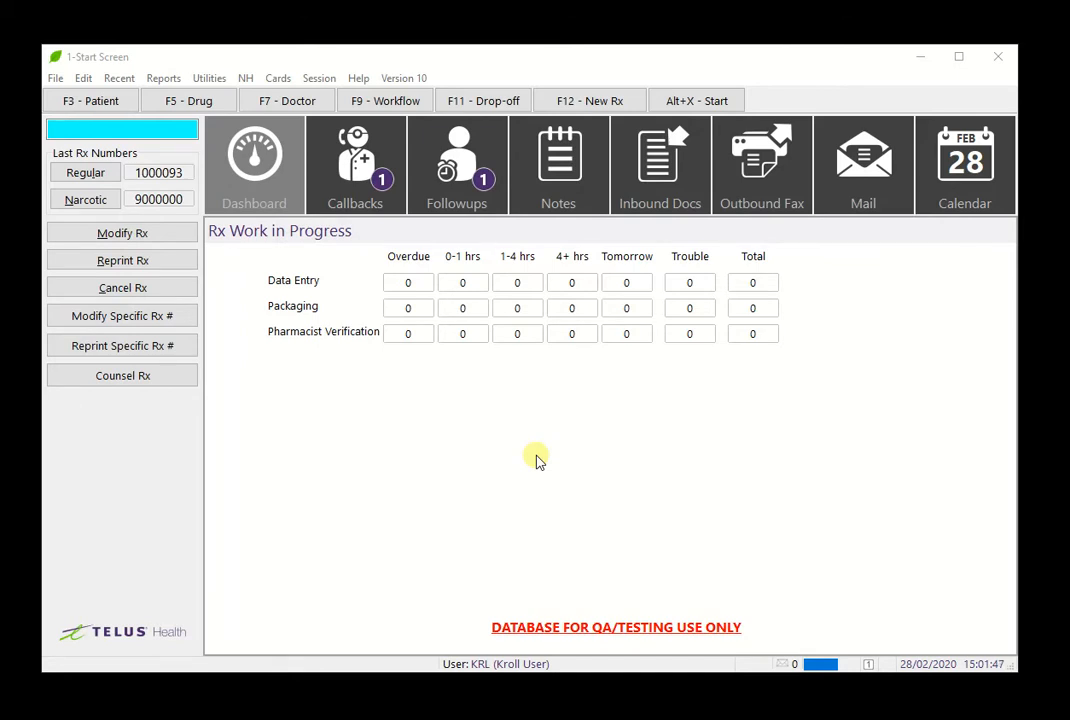
- Start a new prescription for the test patient and select Tecta 40mg in the 30-tablet pack as the drug
{"action": "left_click", "coordinate": [606, 103]}
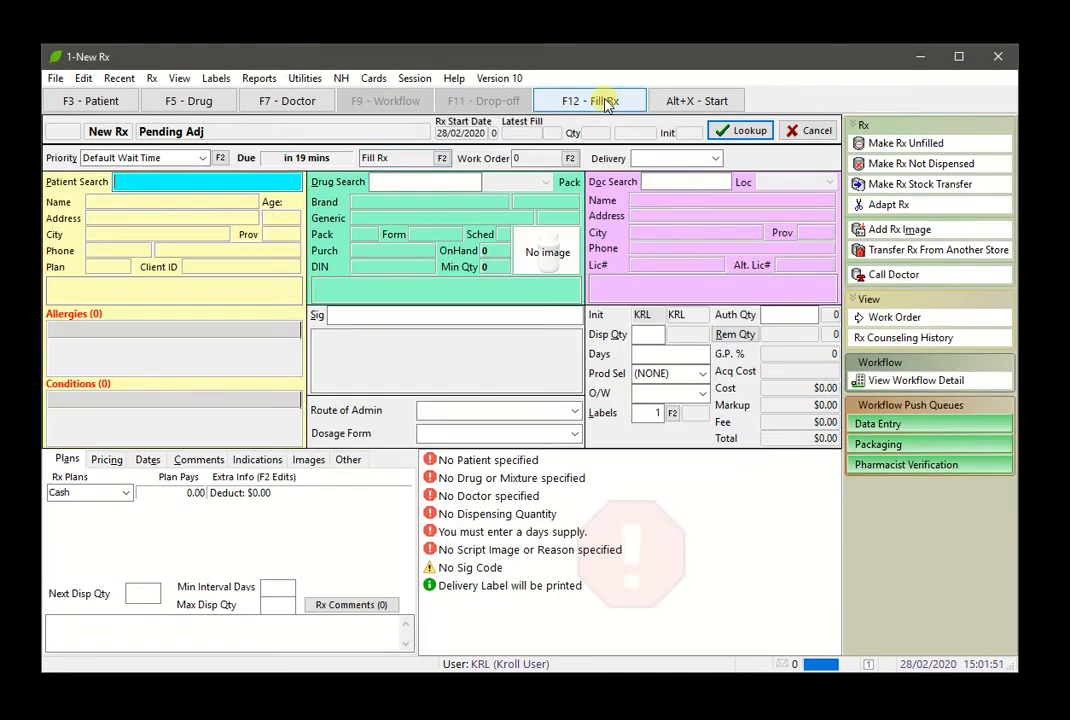
{"action": "type", "text": "test"}
{"action": "key", "text": "Return"}
{"action": "type", "text": "t"}
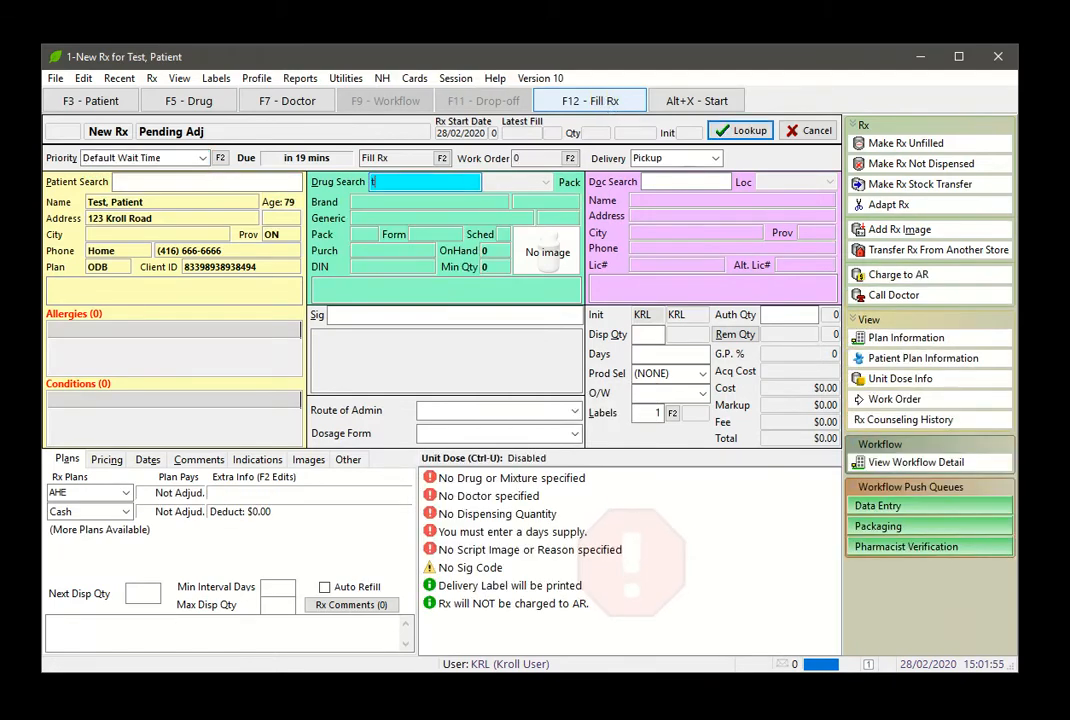
{"action": "type", "text": "ecta"}
{"action": "key", "text": "Return"}
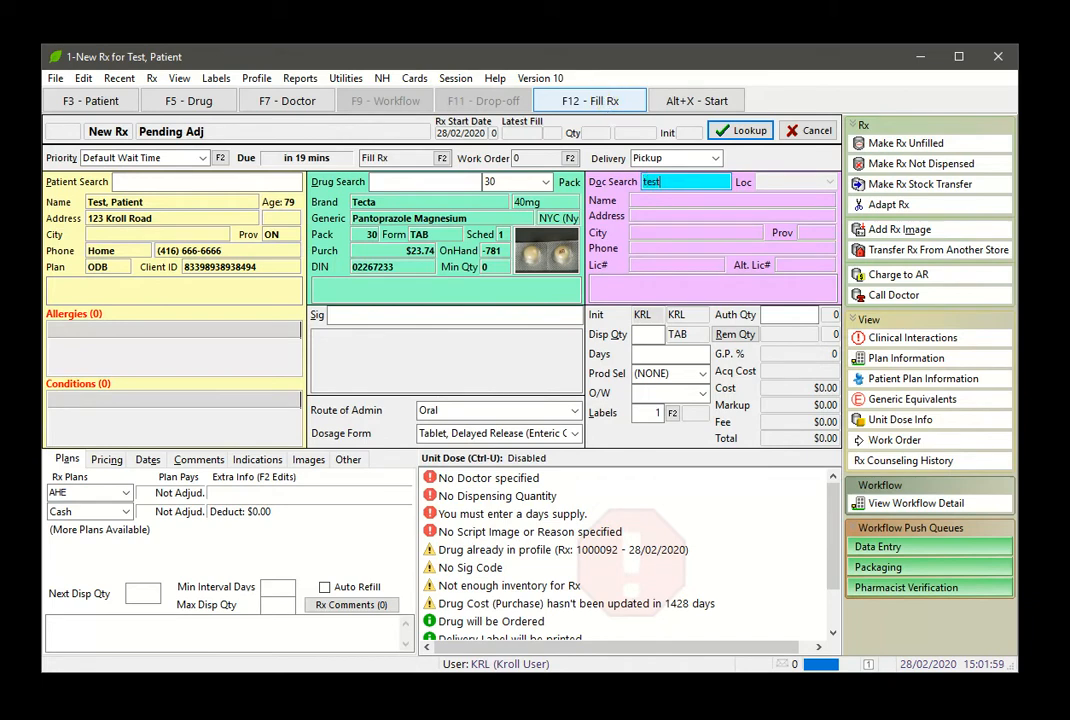
- Assign the test doctor, enter sig code *1, and set authorized quantity, dispensing quantity and days supply to 30
{"action": "type", "text": "*1"}
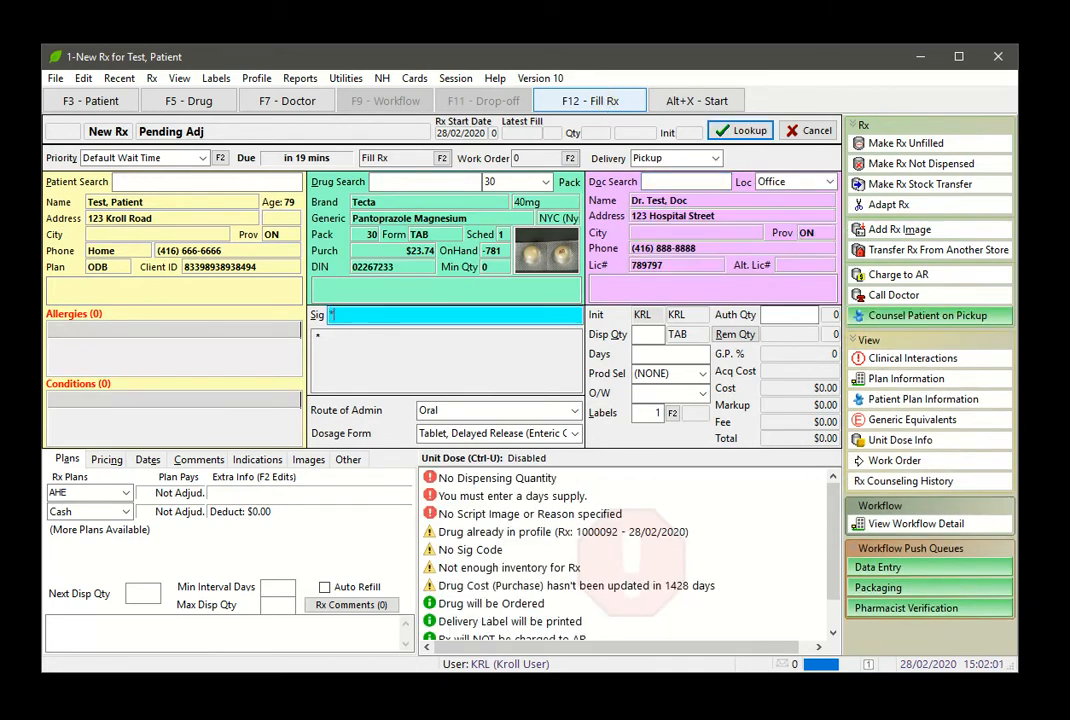
{"action": "key", "text": "Return"}
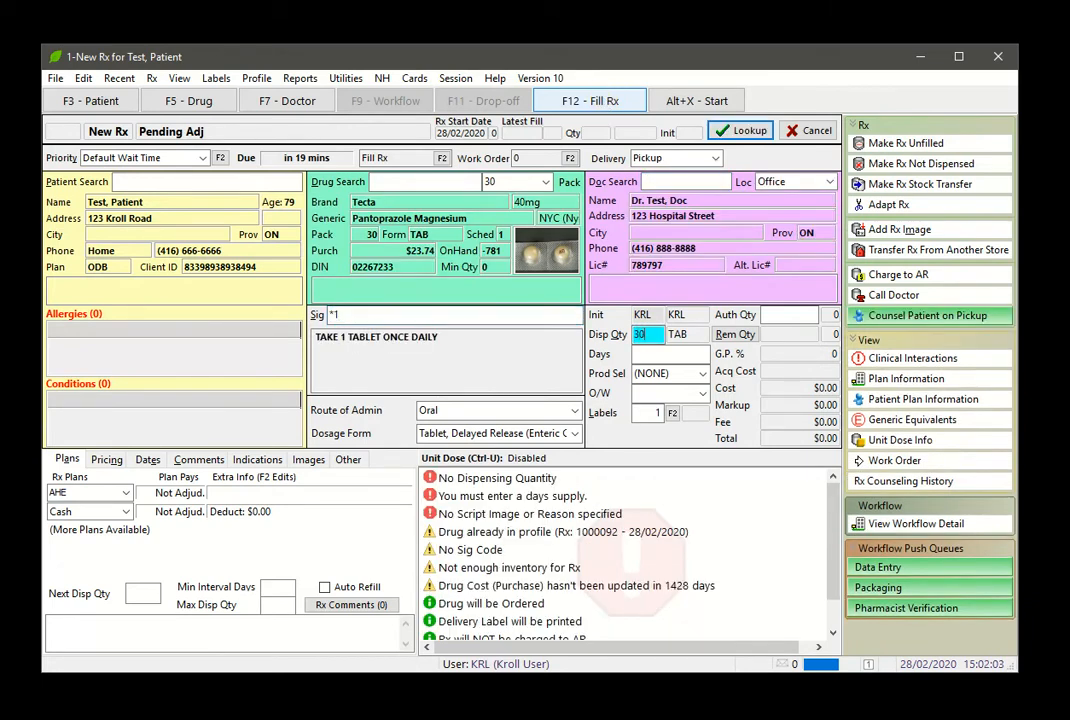
{"action": "key", "text": "Return"}
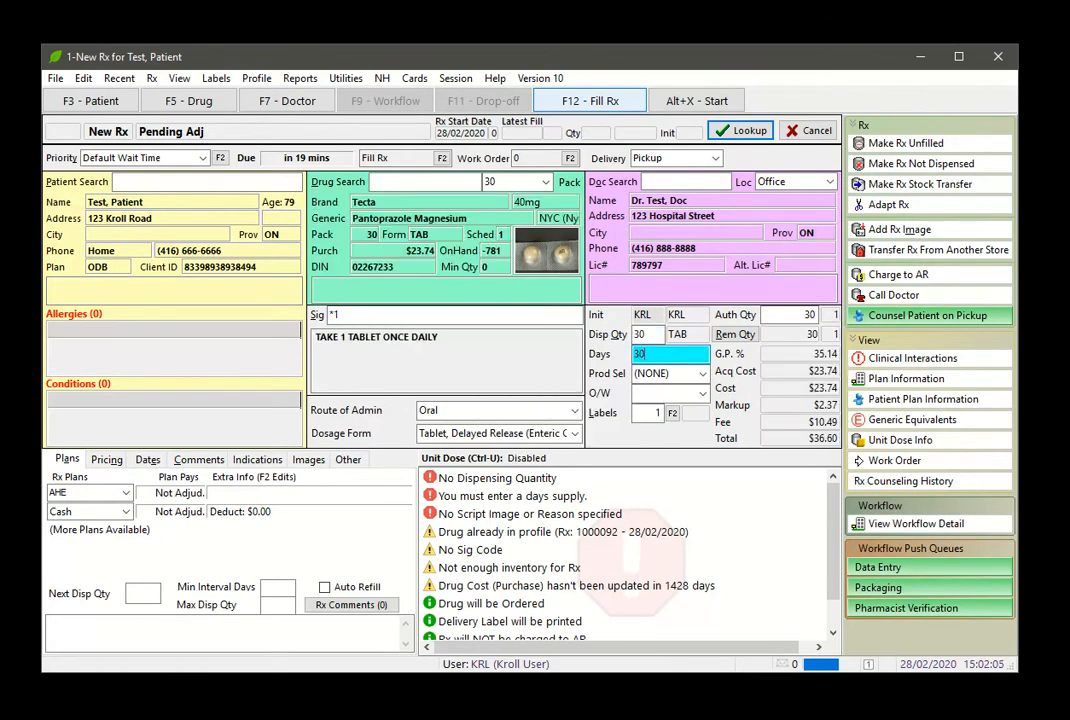
- Attach the patient's existing script image scanned 14/02/2020 13:53 to the prescription
{"action": "left_click", "coordinate": [311, 463]}
{"action": "left_click", "coordinate": [396, 493]}
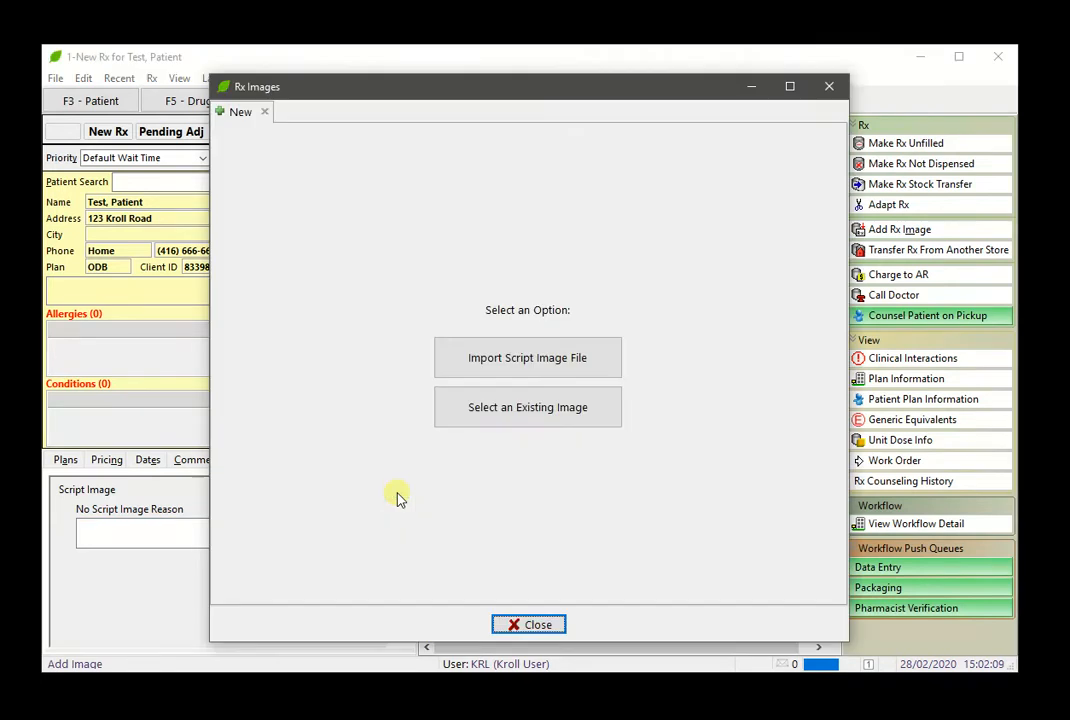
{"action": "left_click", "coordinate": [506, 410]}
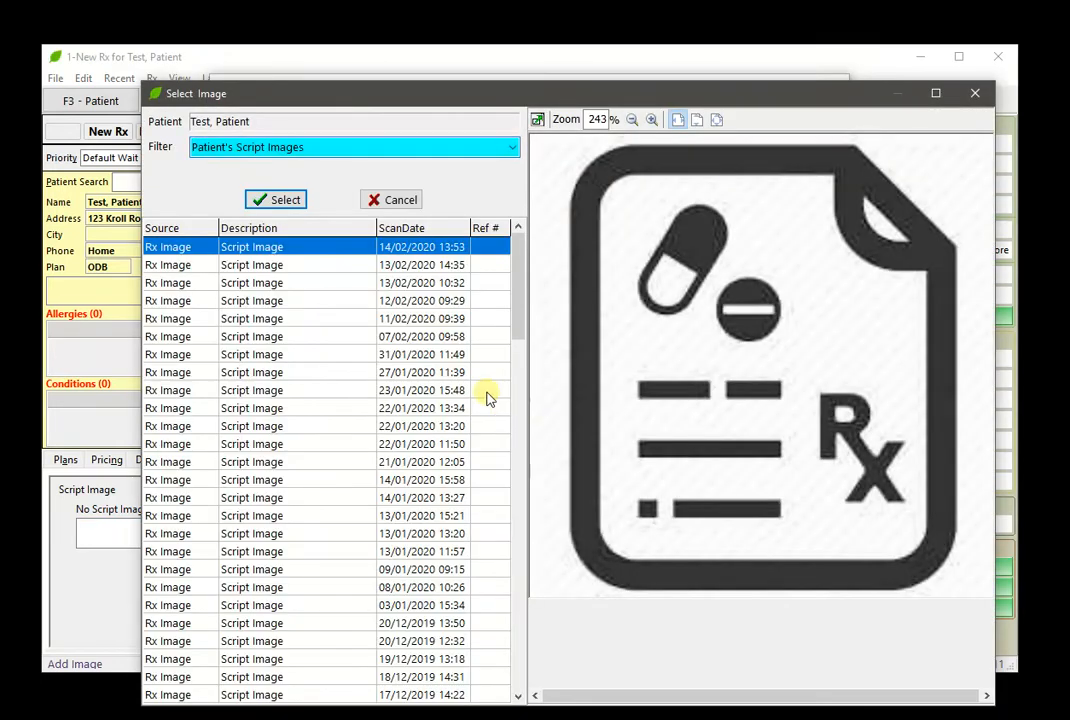
{"action": "left_click", "coordinate": [278, 200]}
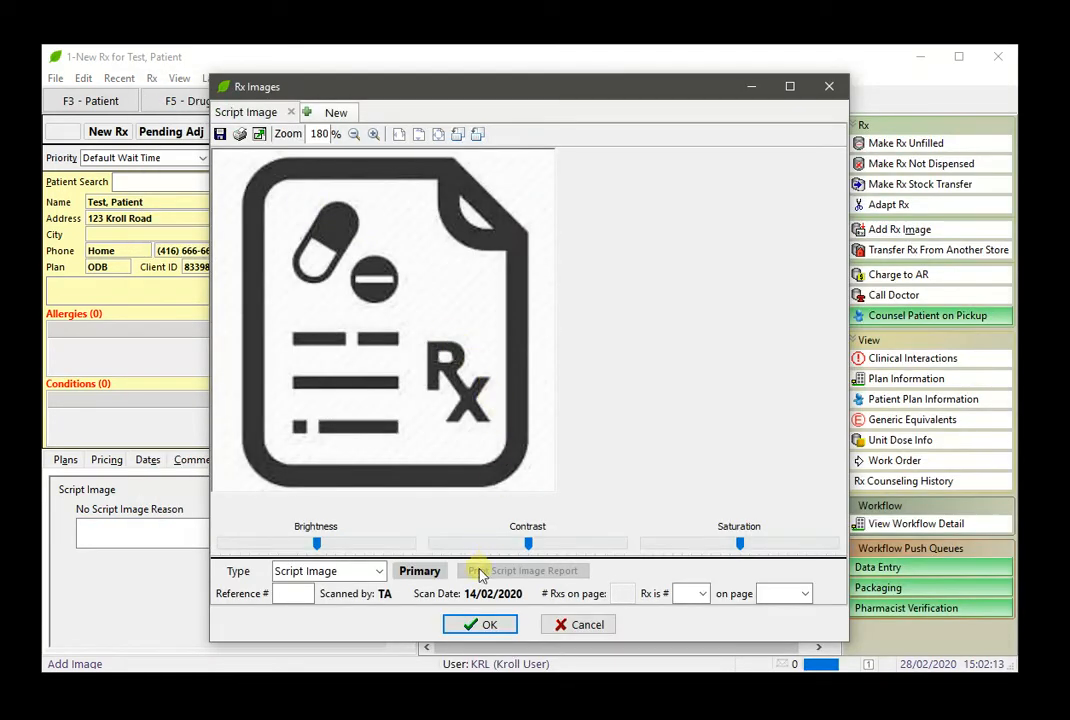
{"action": "left_click", "coordinate": [482, 624]}
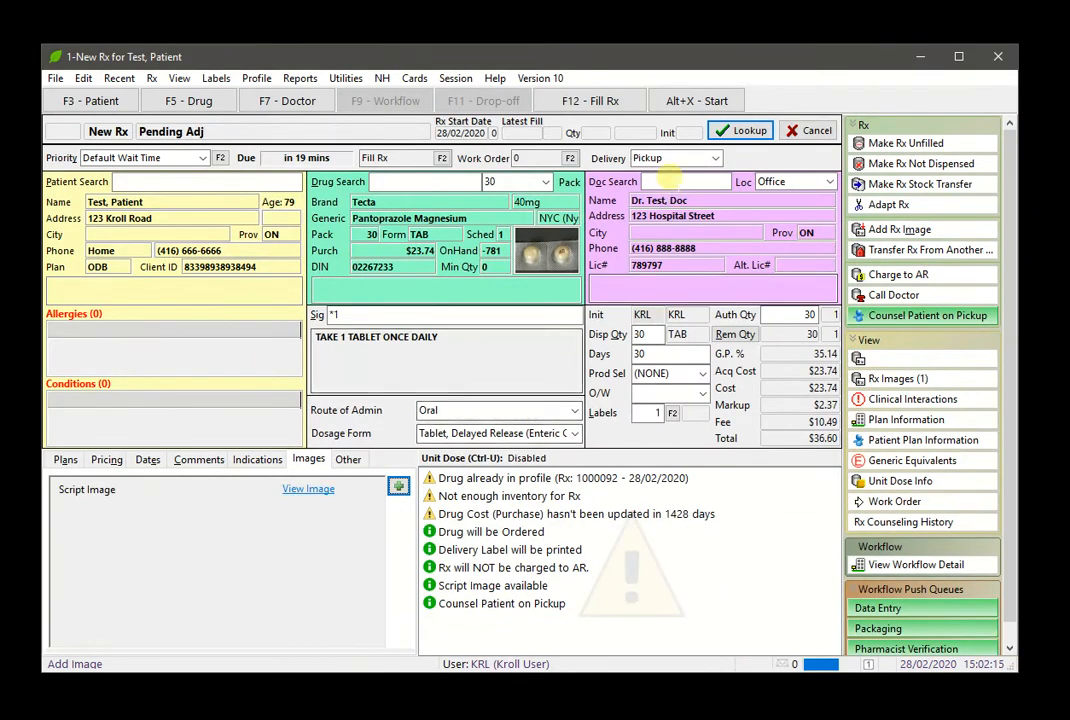
- Fill the prescription, continuing with Tecta despite the cheaper generic and the insufficient on-hand quantity
{"action": "left_click", "coordinate": [740, 131]}
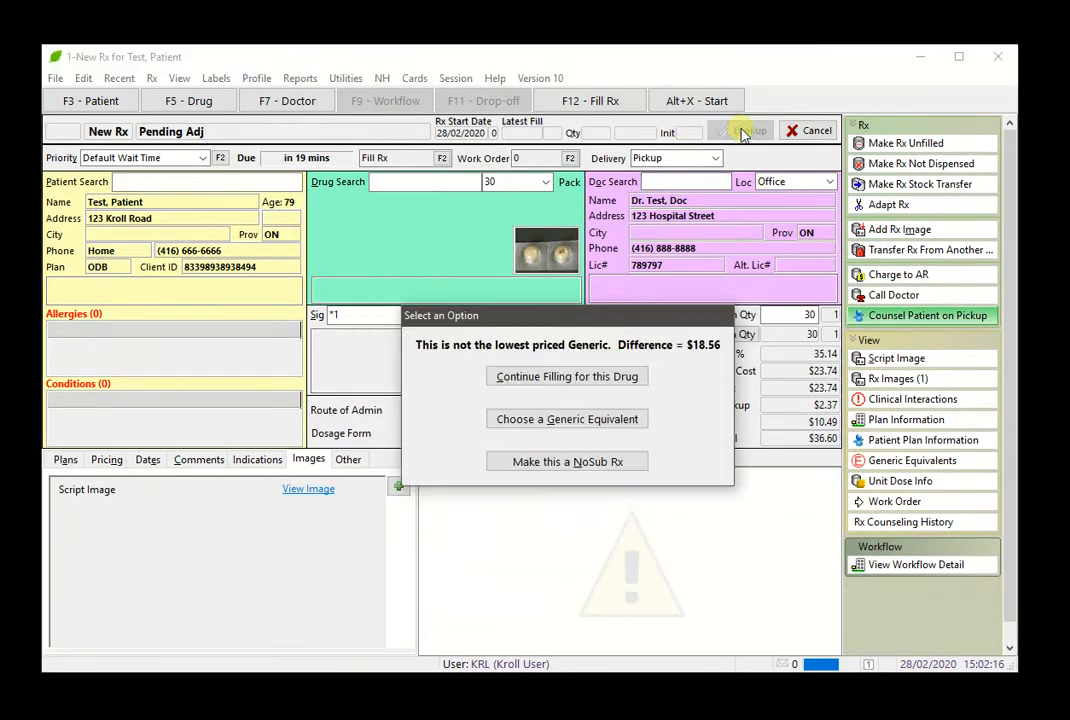
{"action": "left_click", "coordinate": [566, 377]}
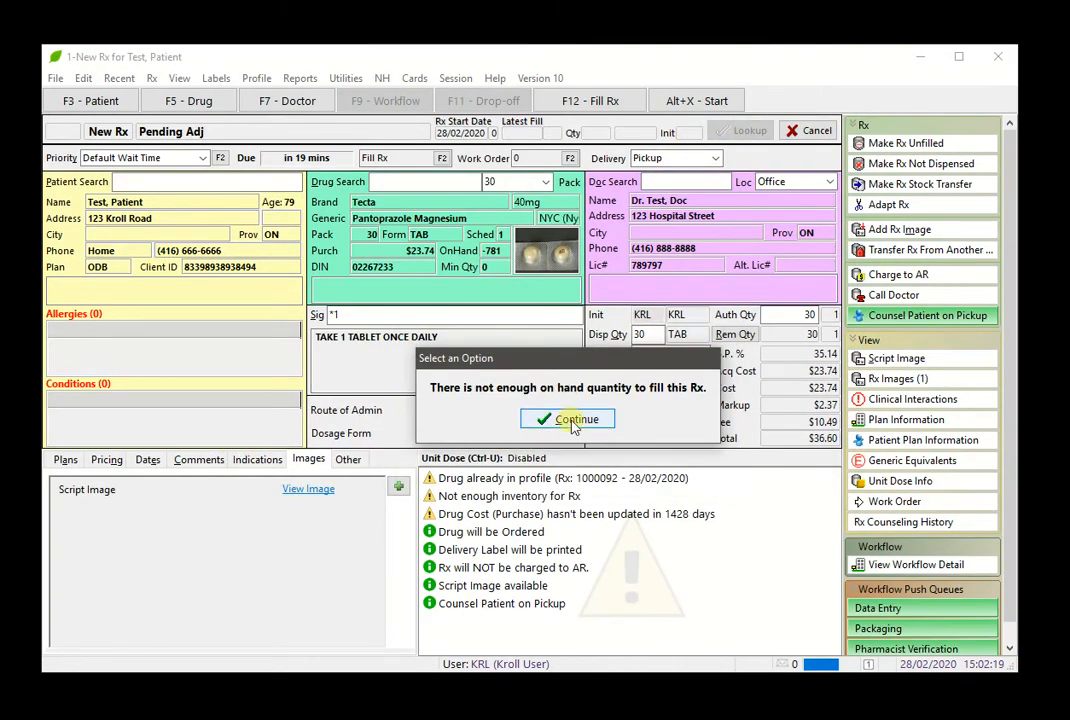
{"action": "left_click", "coordinate": [573, 421]}
{"action": "left_click", "coordinate": [66, 460]}
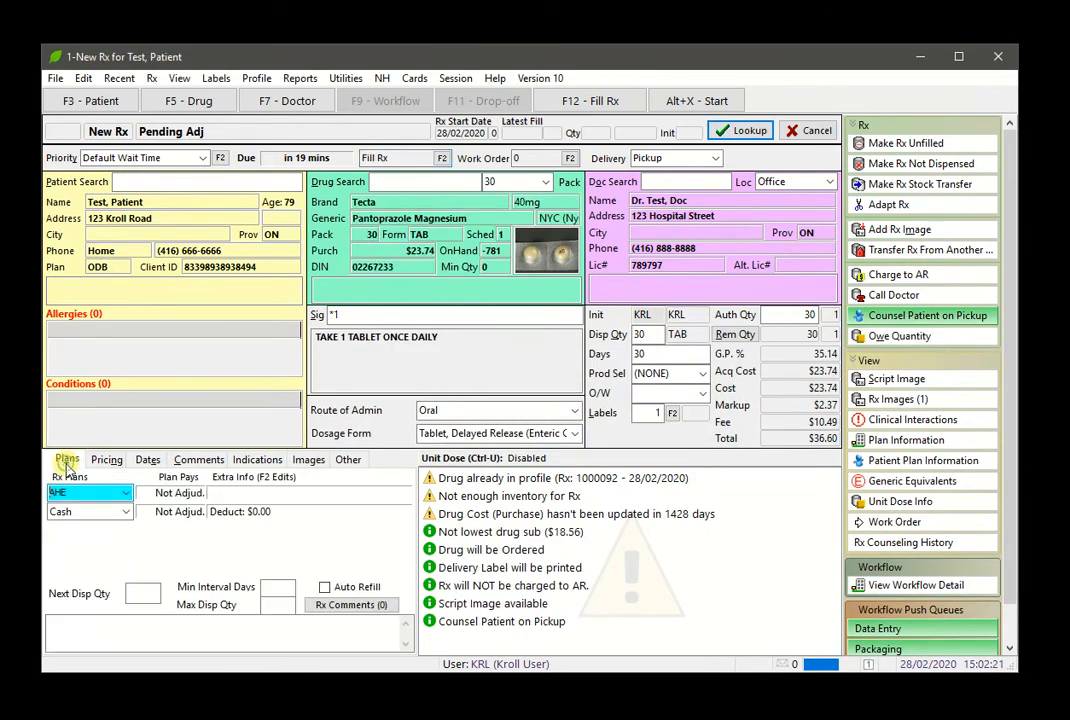
{"action": "left_click", "coordinate": [597, 110]}
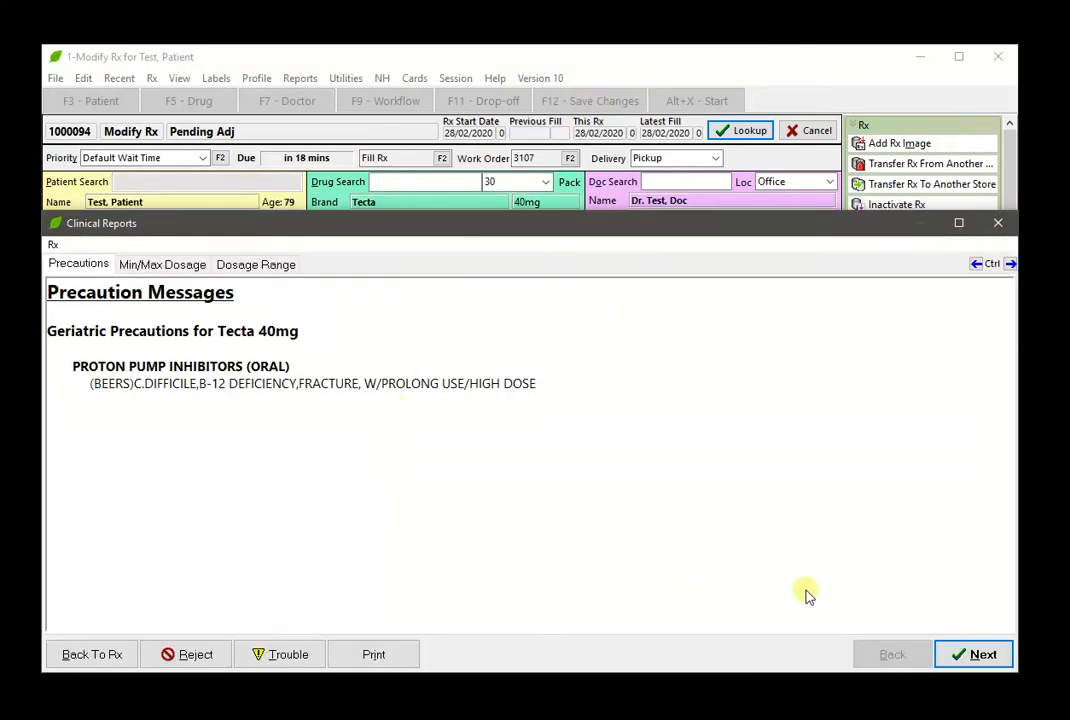
- Acknowledge the precautions, min/max dosage and dosage range reports, and accept the AHE claim response with its copay
{"action": "left_click", "coordinate": [968, 662]}
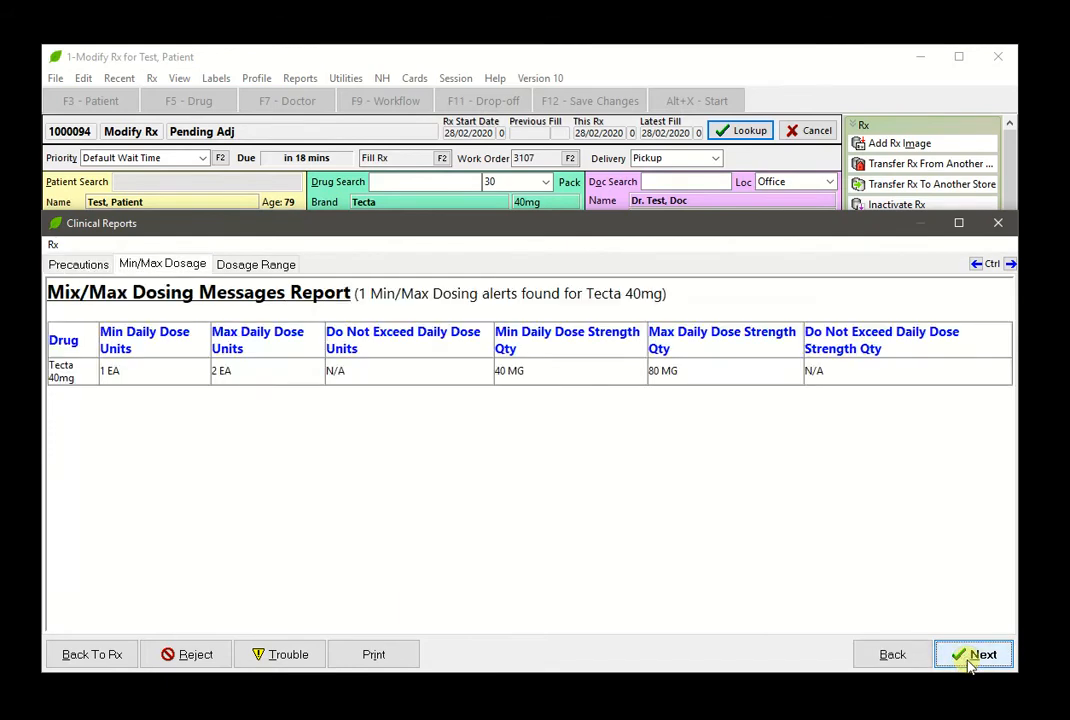
{"action": "left_click", "coordinate": [968, 662]}
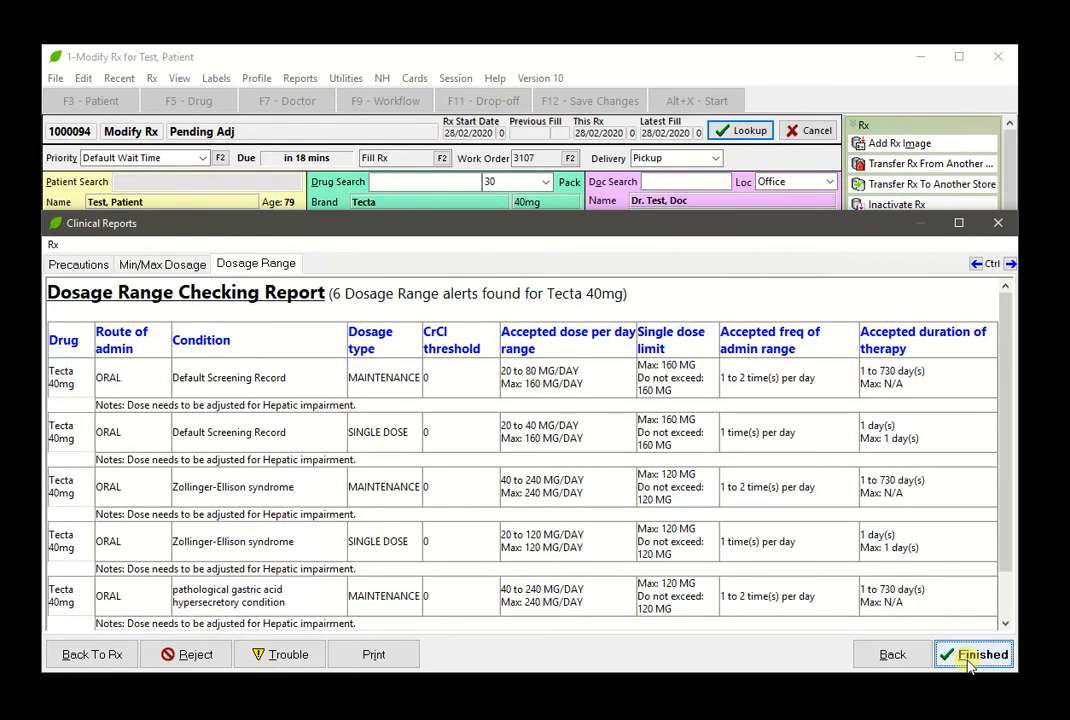
{"action": "left_click", "coordinate": [968, 662]}
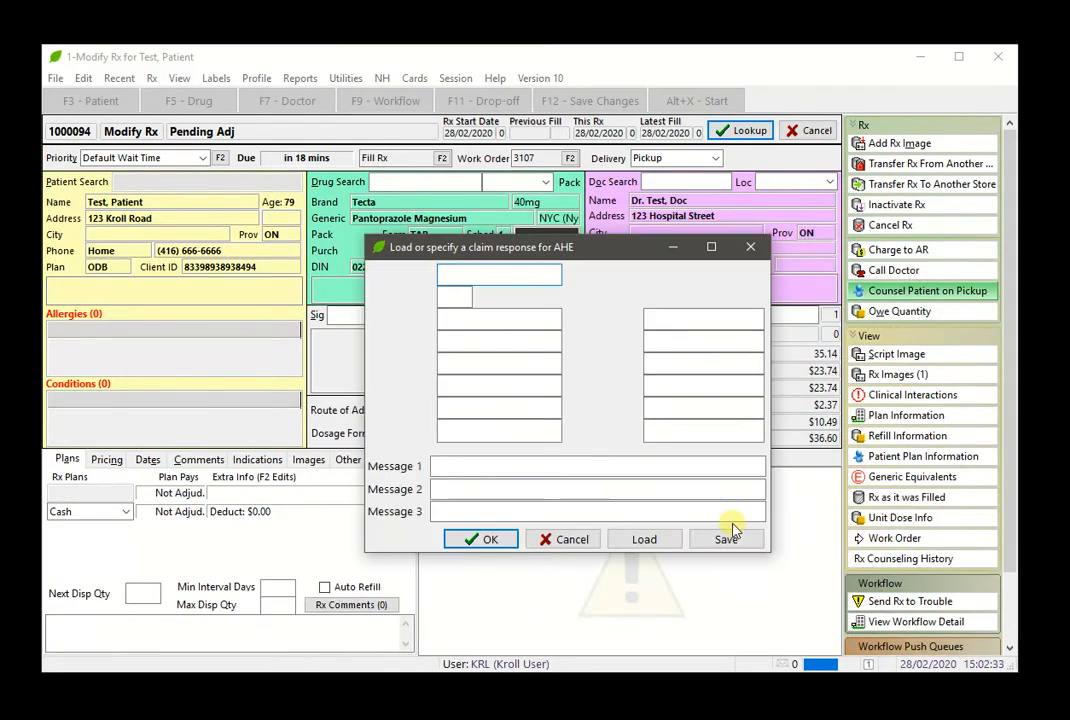
{"action": "left_click", "coordinate": [490, 540]}
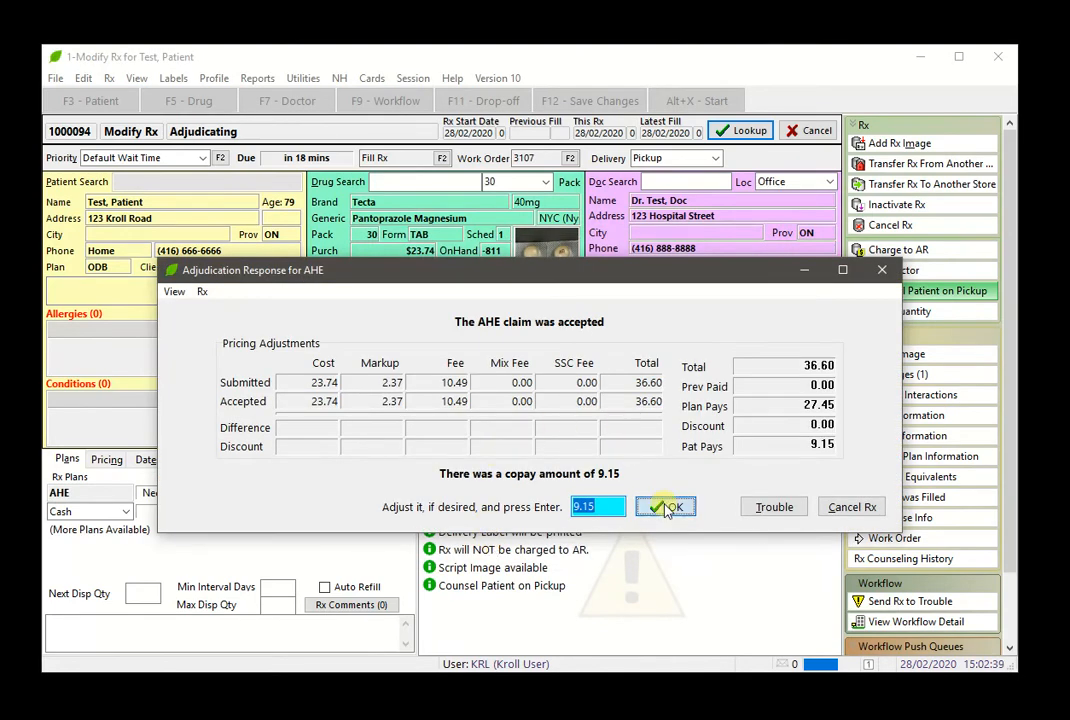
{"action": "left_click", "coordinate": [662, 505]}
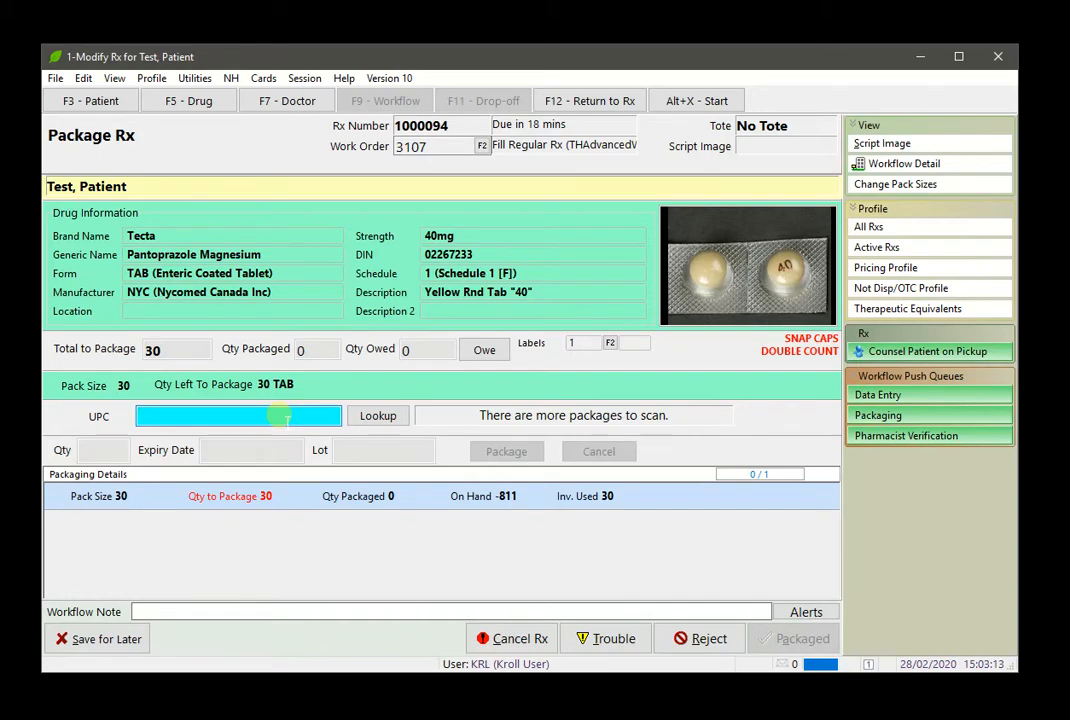
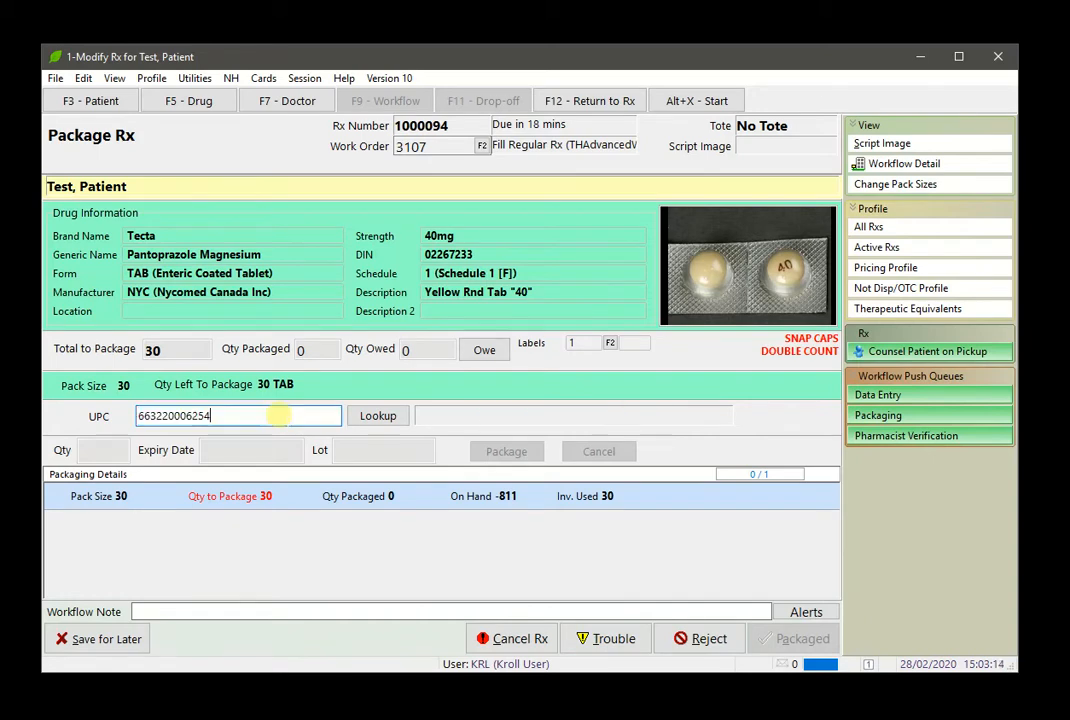
{"action": "left_click", "coordinate": [394, 416]}
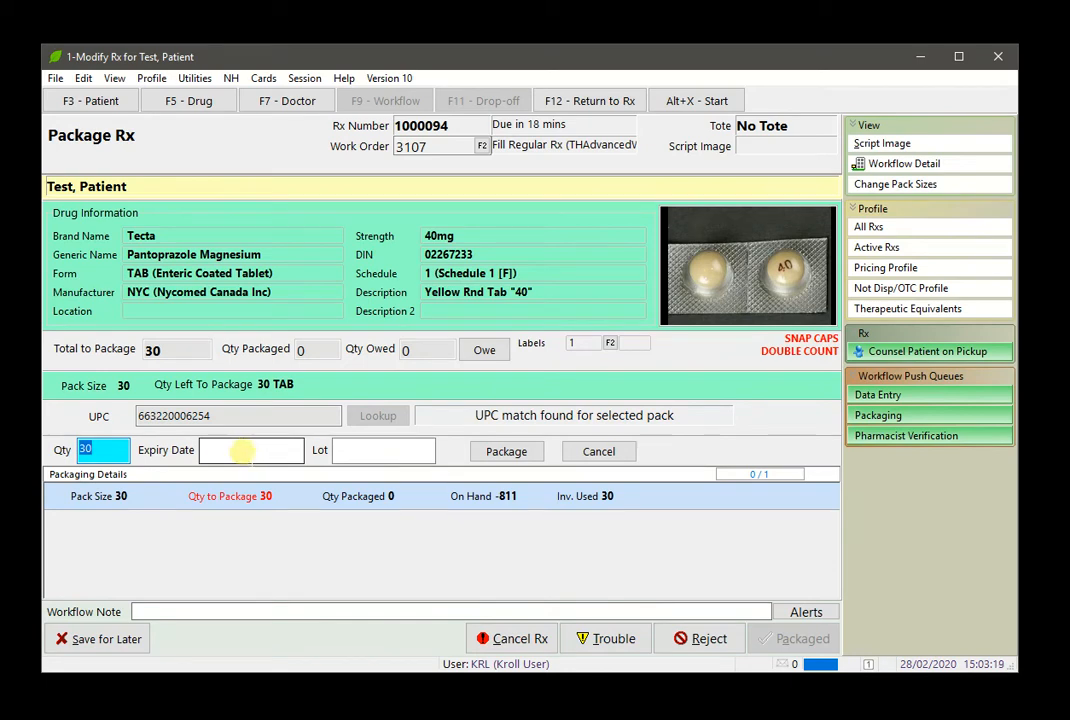
{"action": "left_click", "coordinate": [507, 452]}
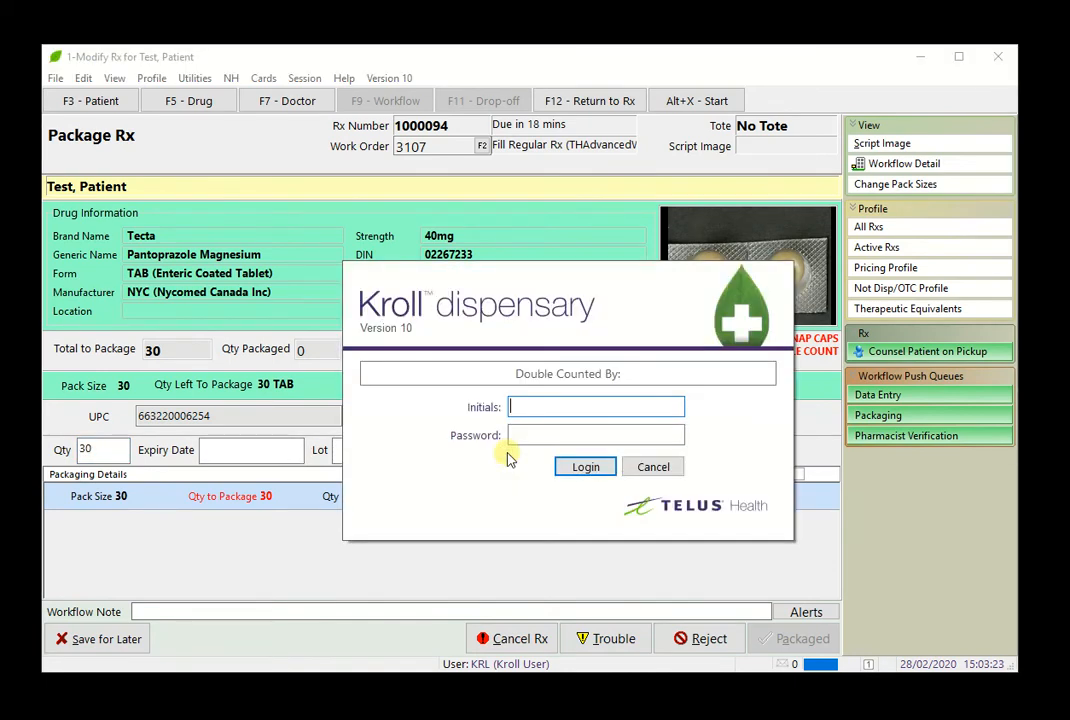
- Authorize the double count with the user's initials and password, and mark the prescription as packaged
{"action": "left_click", "coordinate": [602, 404]}
{"action": "type", "text": "KRL"}
{"action": "key", "text": "Tab"}
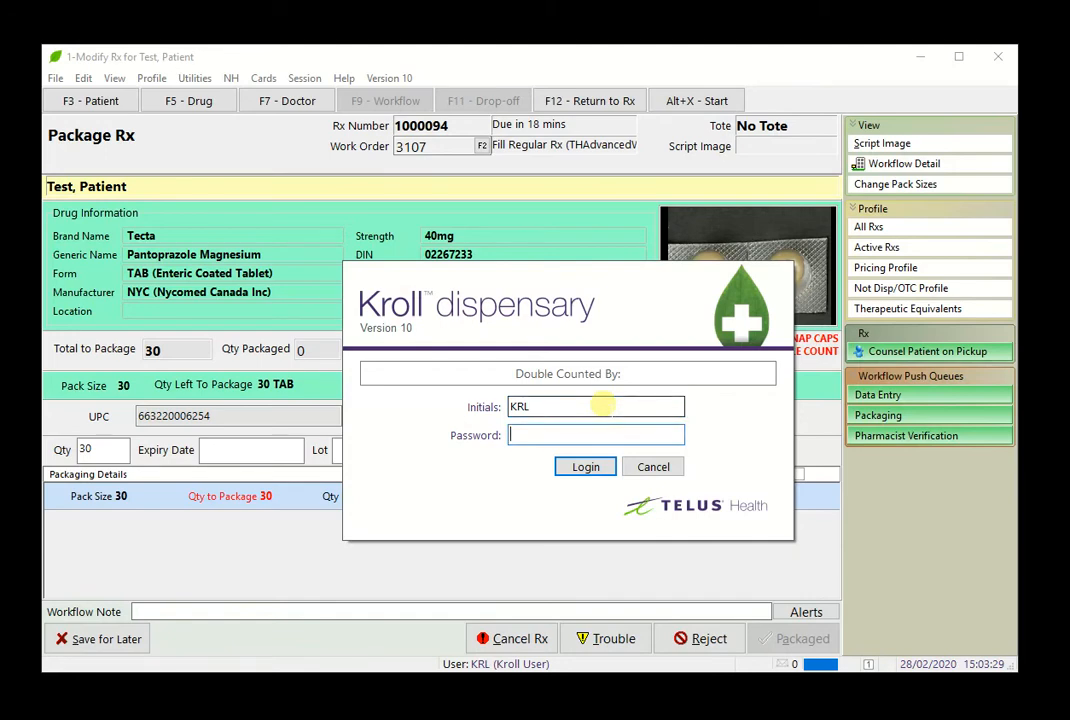
{"action": "type", "text": "**********"}
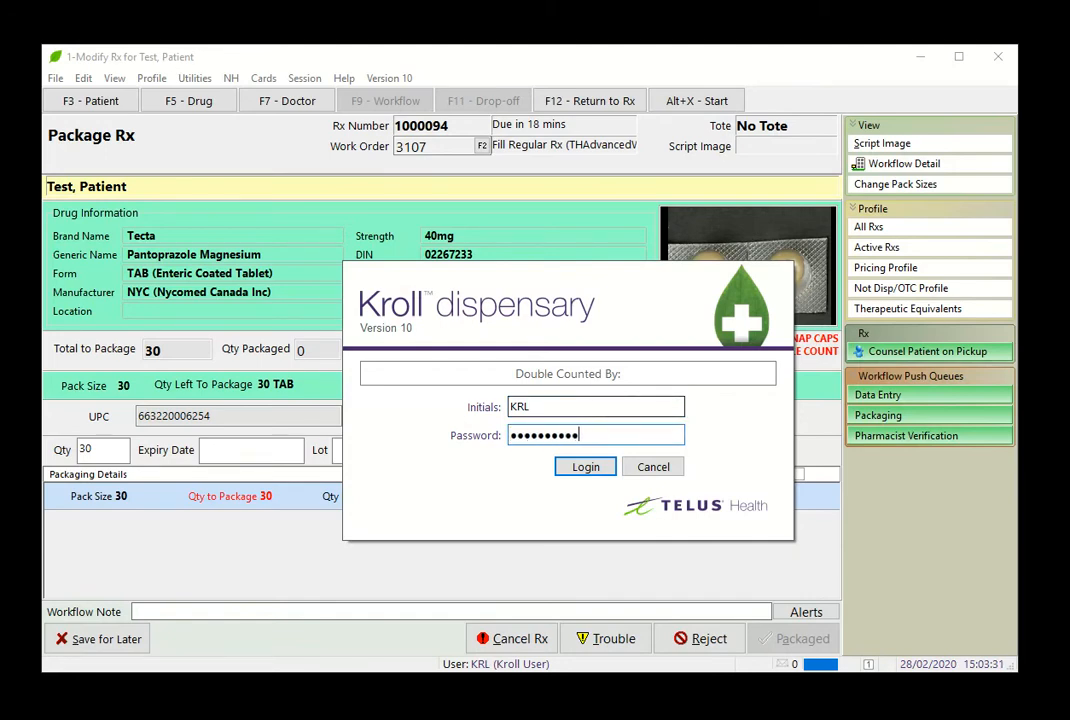
{"action": "type", "text": "*"}
{"action": "key", "text": "Return"}
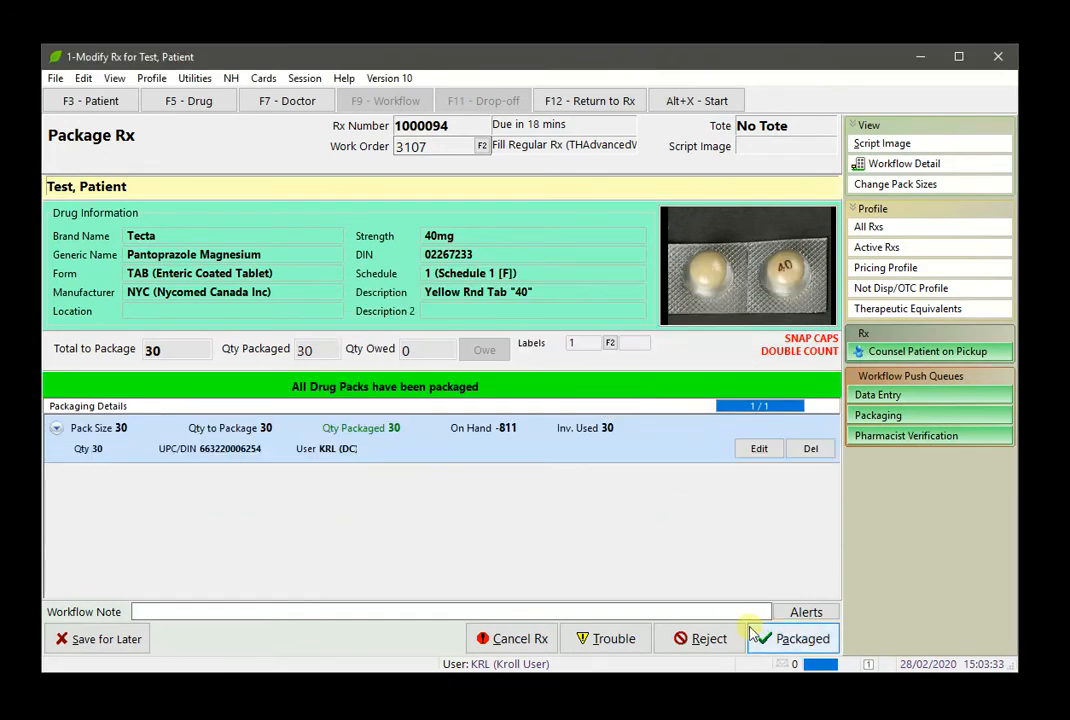
{"action": "left_click", "coordinate": [768, 641]}
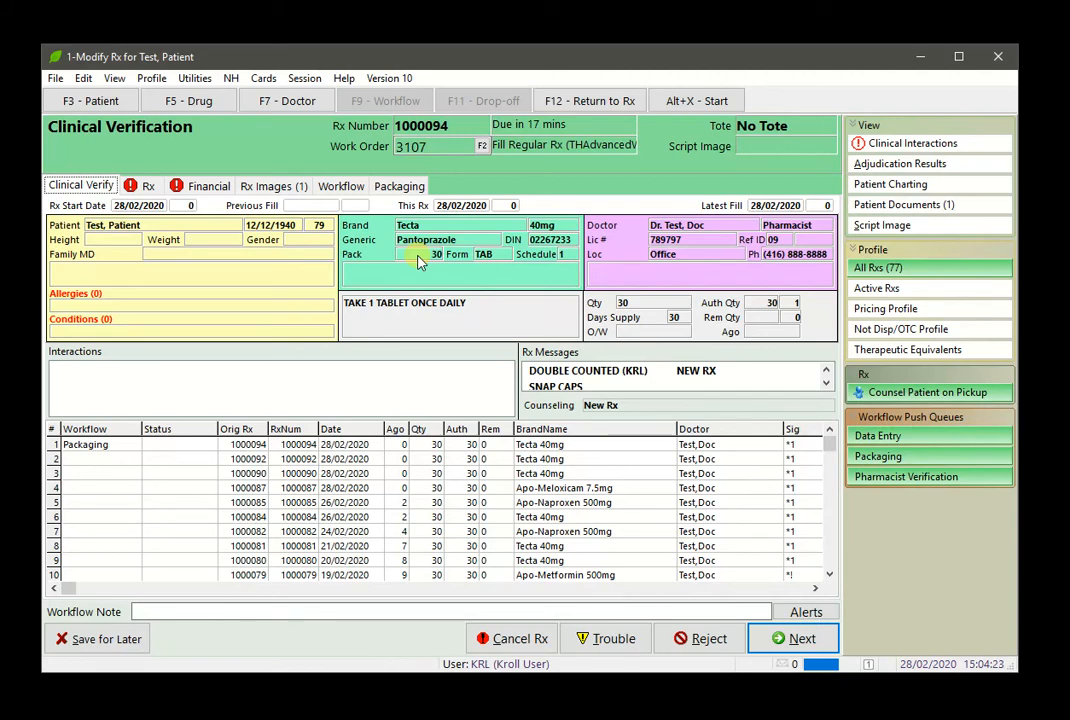
- Filter the patient's profile to therapeutic equivalents and advance clinical verification to the Rx page
{"action": "left_click", "coordinate": [866, 352]}
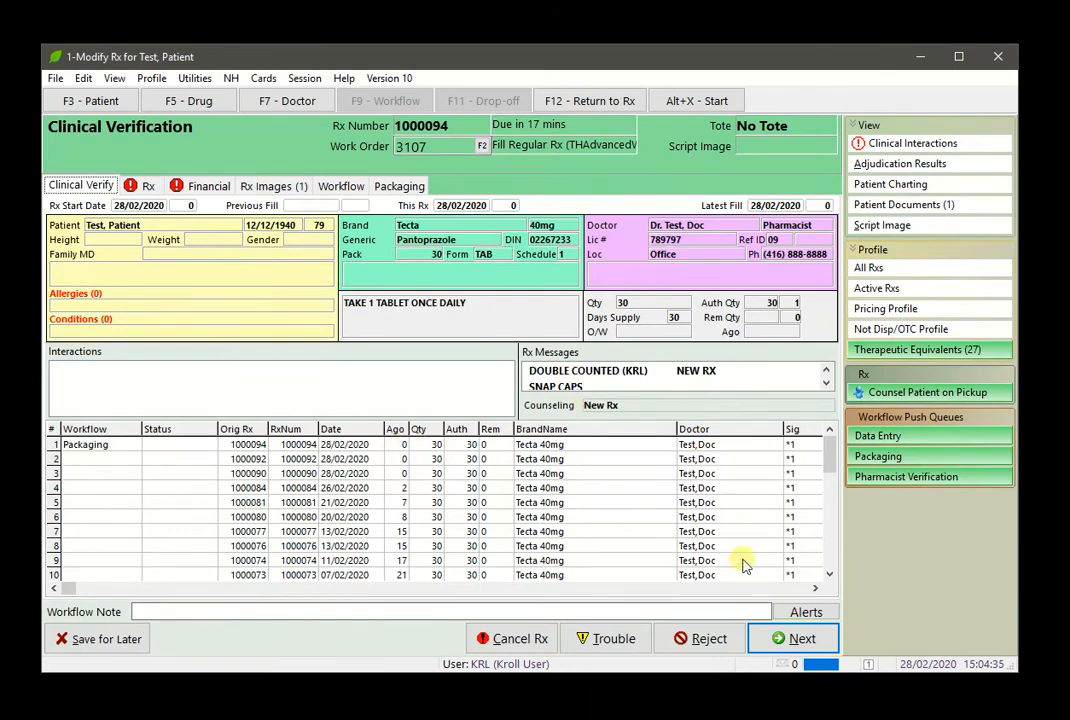
{"action": "left_click", "coordinate": [790, 640]}
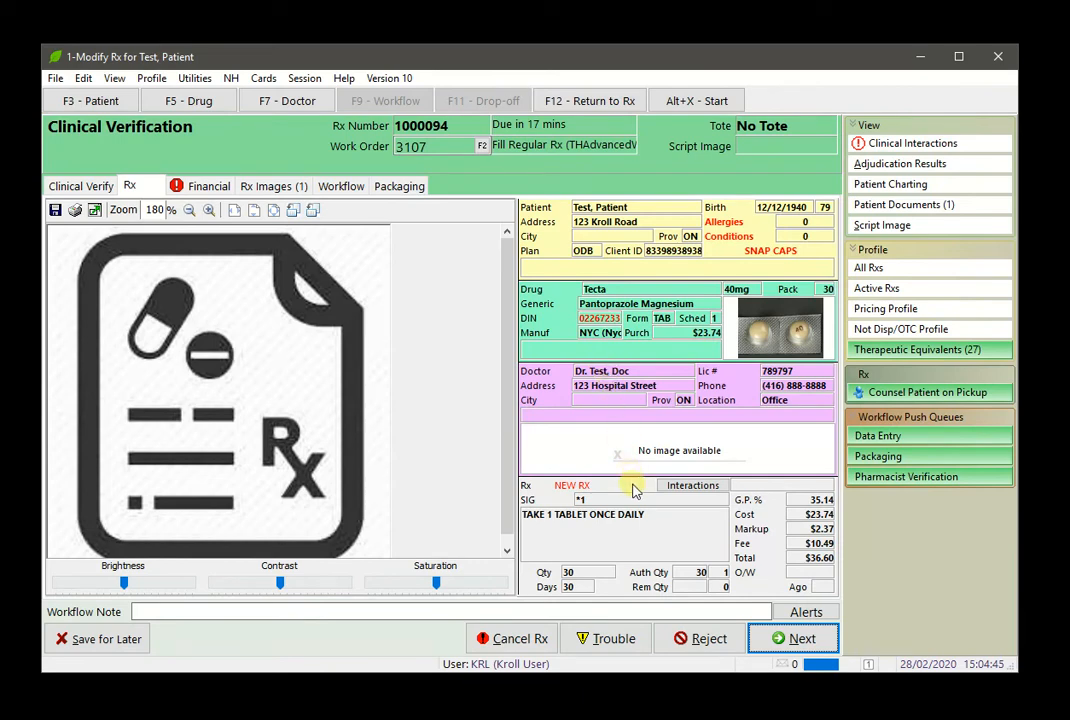
- Check which workflow actions can be rejected and redone, and cancel without rejecting any
{"action": "left_click", "coordinate": [697, 638]}
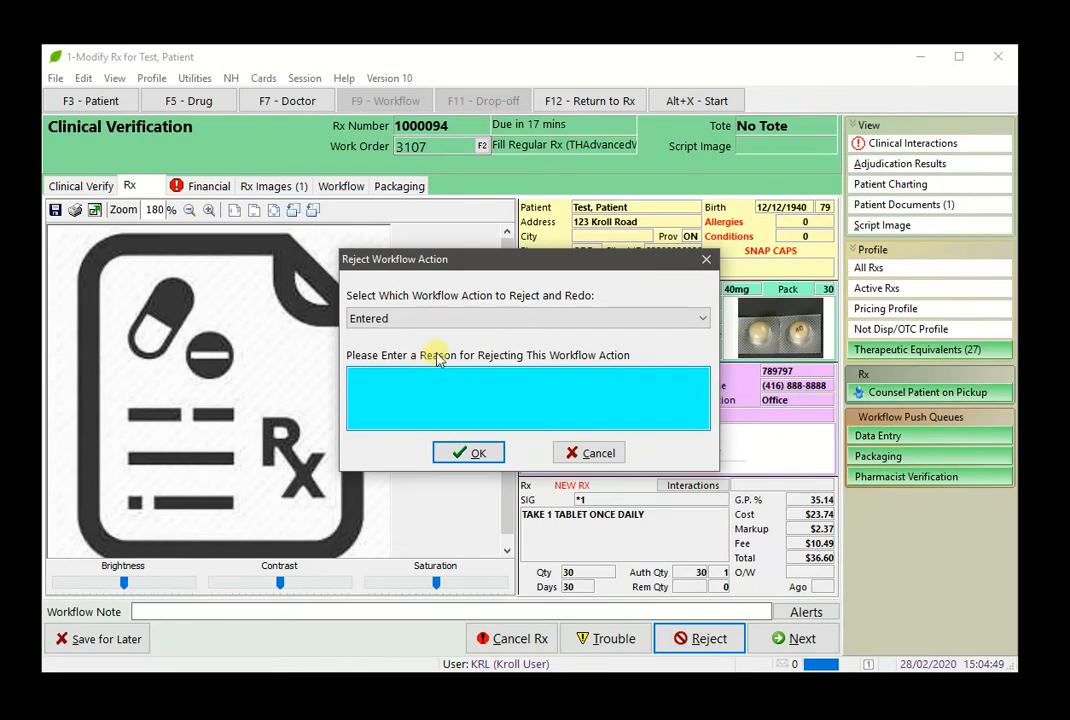
{"action": "left_click", "coordinate": [479, 318]}
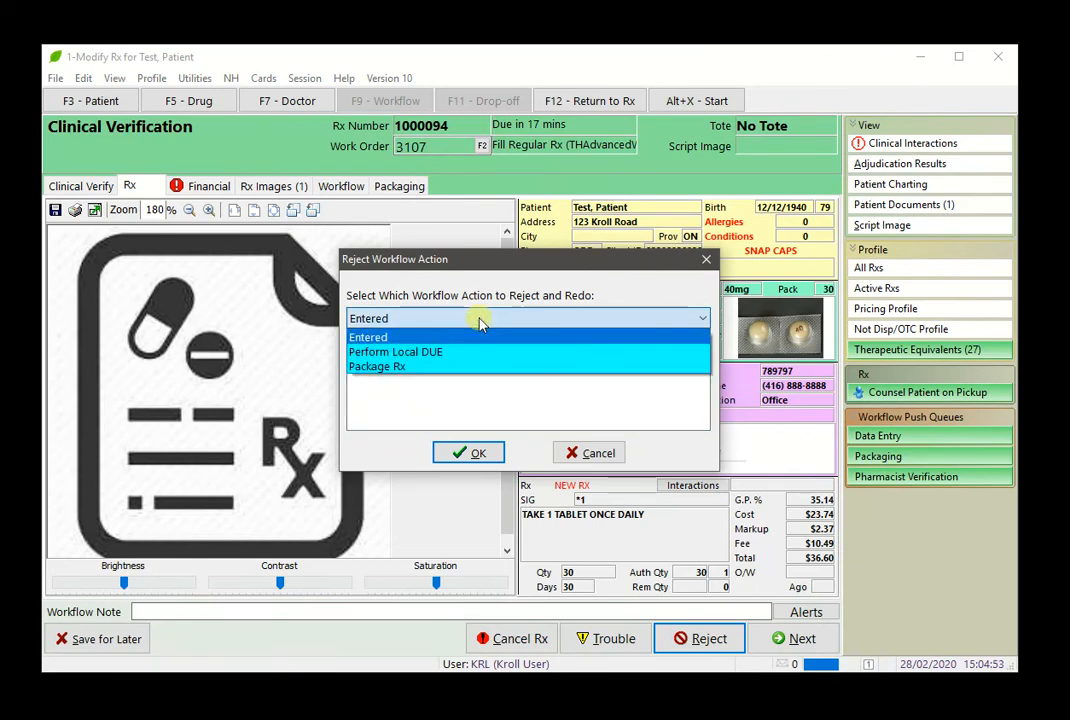
{"action": "left_click", "coordinate": [479, 318]}
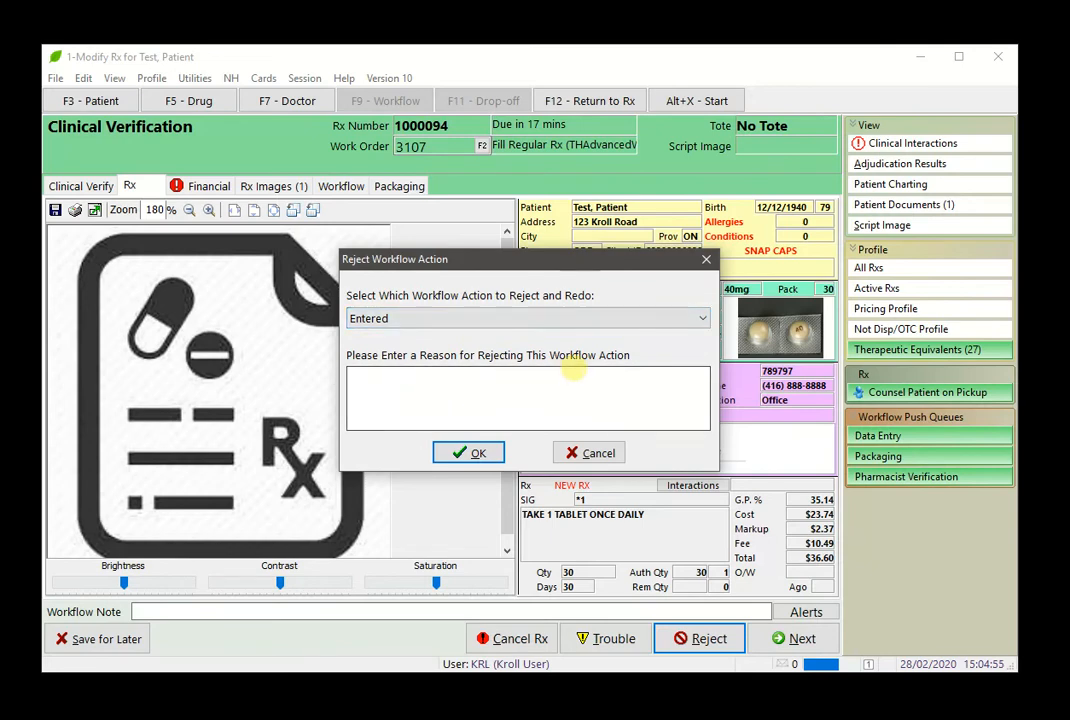
{"action": "left_click", "coordinate": [590, 456]}
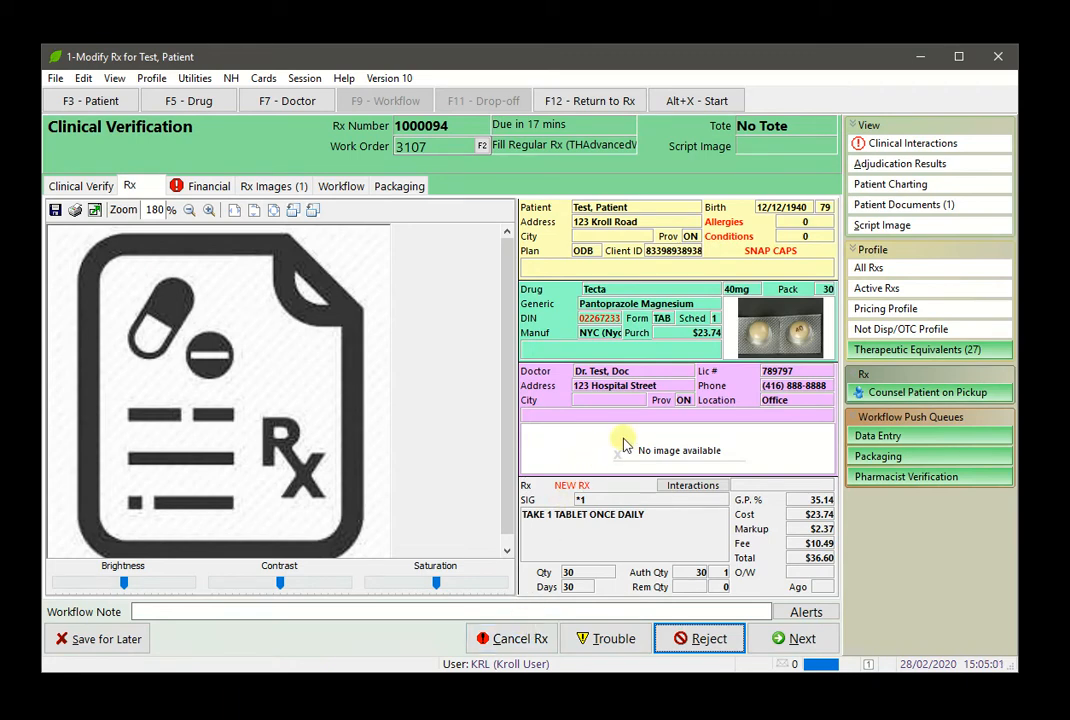
- Advance to the financial page, approve the clinical verification, and decline reusing the script image for the next prescription
{"action": "left_click", "coordinate": [785, 637]}
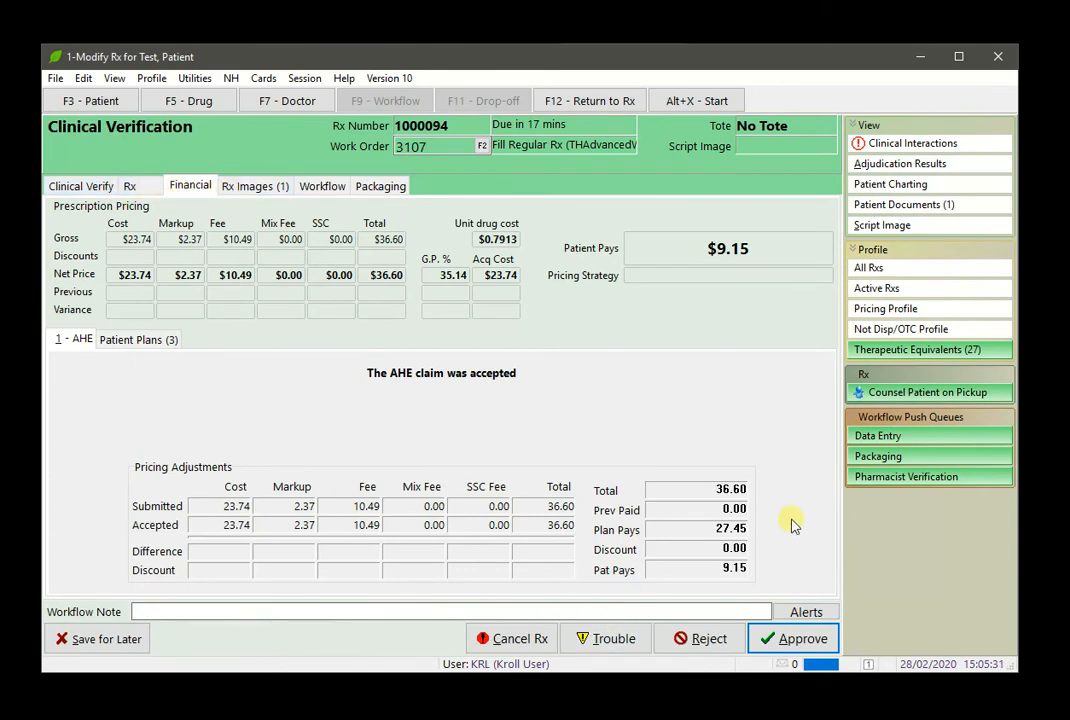
{"action": "left_click", "coordinate": [790, 639]}
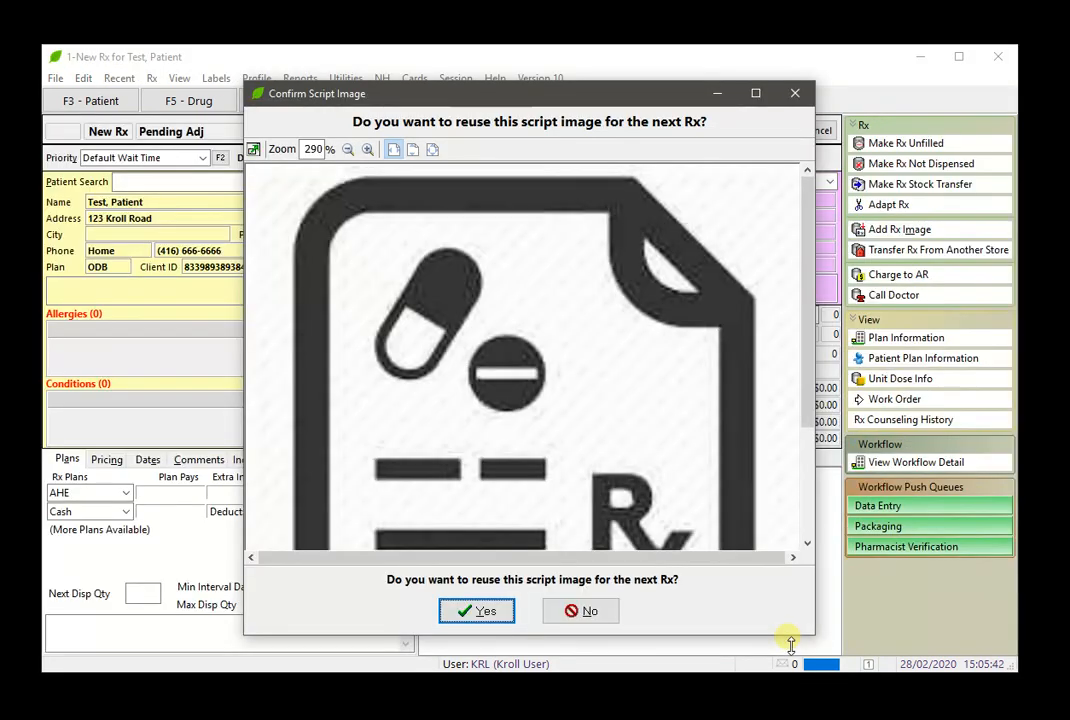
{"action": "left_click", "coordinate": [568, 611]}
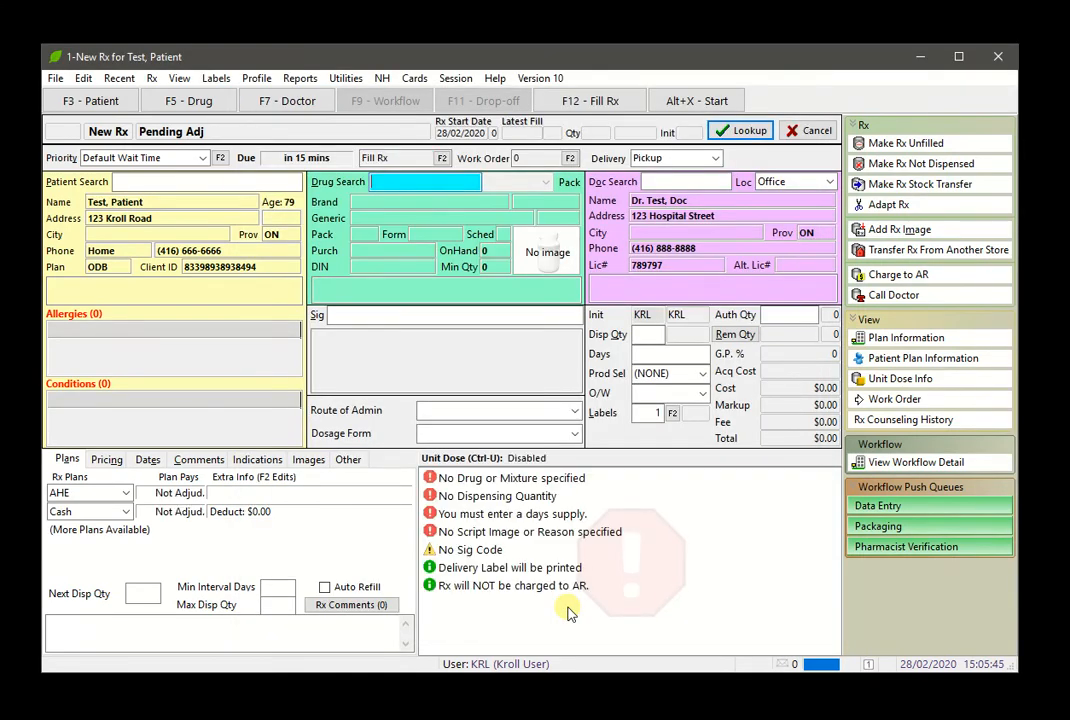